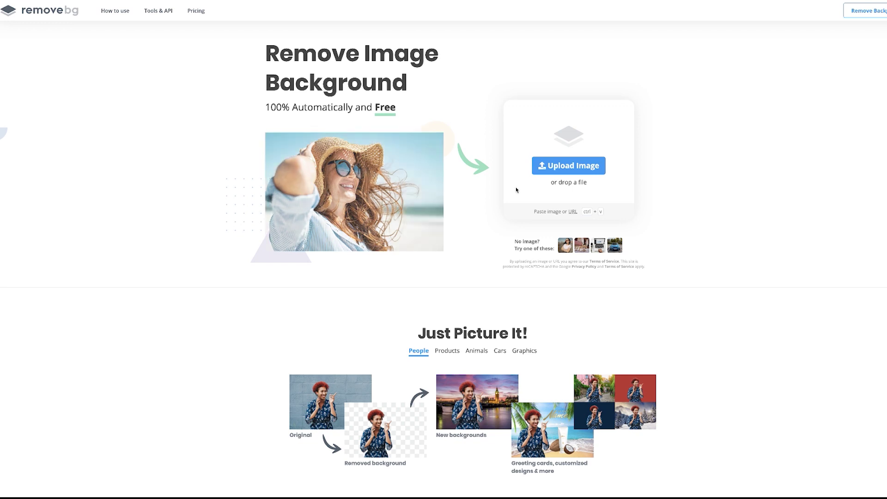
Upload the selfie from Documents > Tumbnail tut to remove.bg to strip its background.
left_click(563, 168)
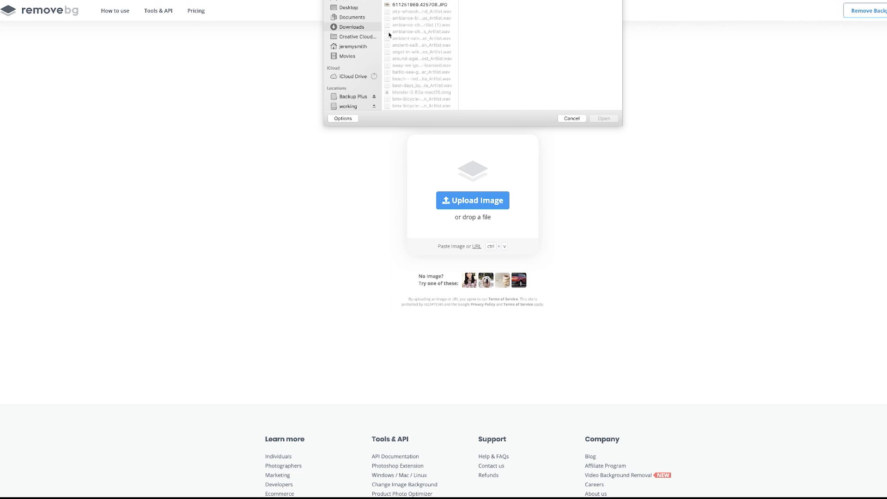
left_click(351, 17)
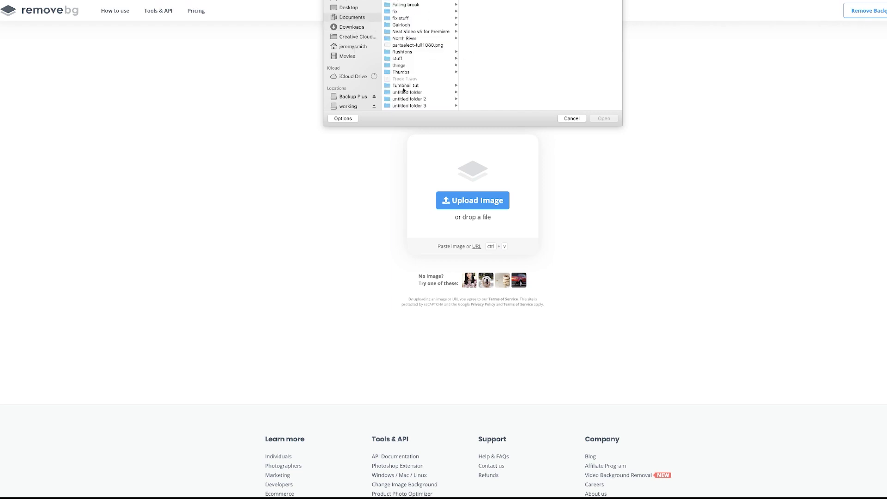
left_click(409, 86)
double_click(406, 67)
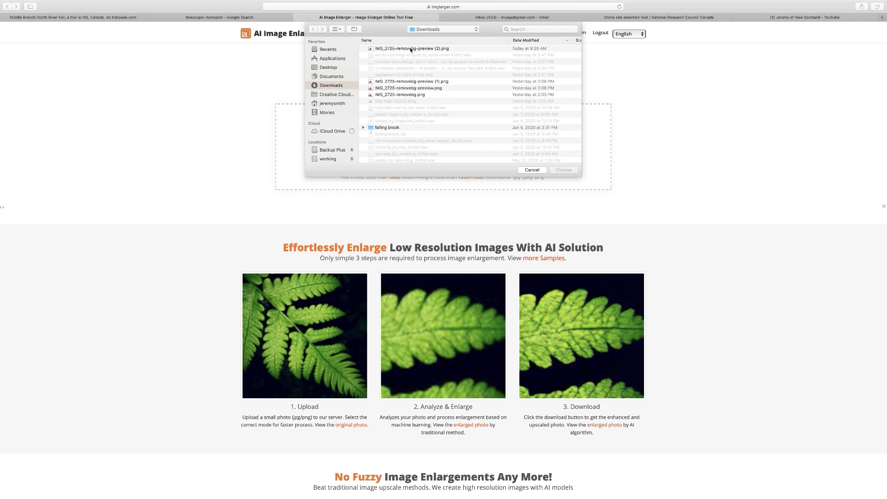
Enlarge the removebg selfie 4x in imglarger and save it as 5tgGoW8b_4x.jpg.
double_click(411, 49)
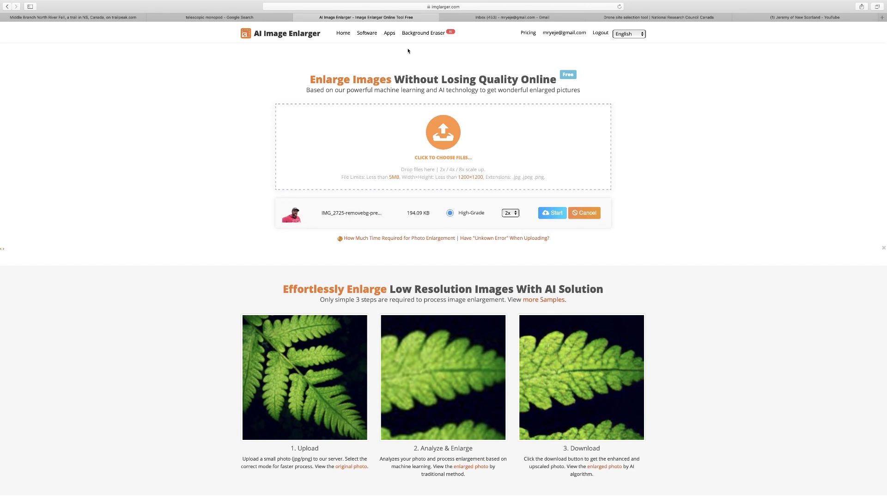
left_click(509, 213)
left_click(539, 214)
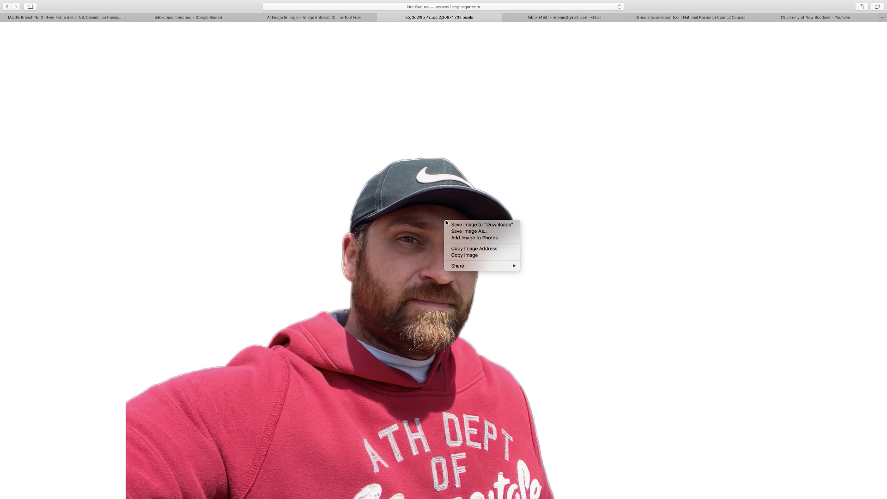
left_click(467, 231)
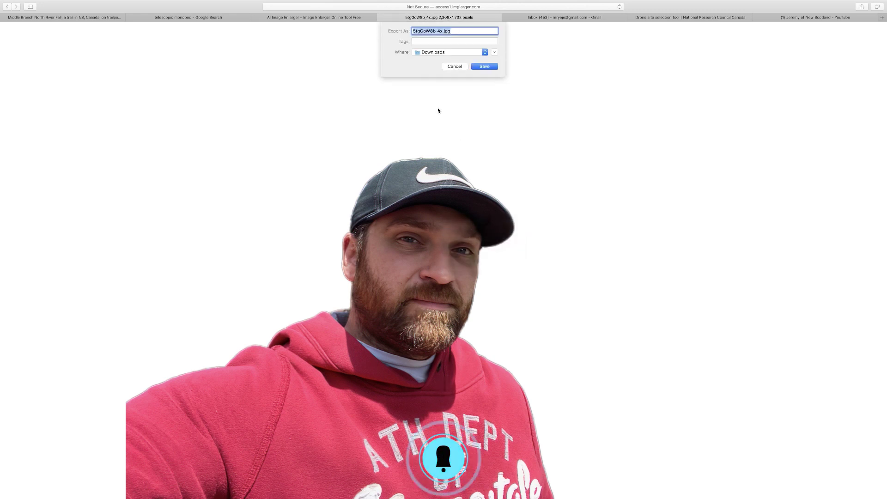
left_click(455, 53)
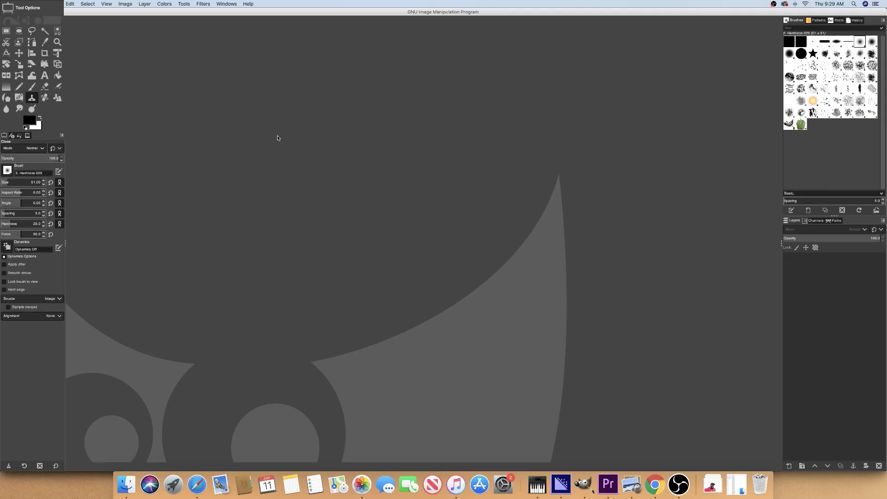
Open IMG_2725.jpeg and then 5tgGoW8b_4x.jpg from Documents > Tumbnail tut.
key("super+o")
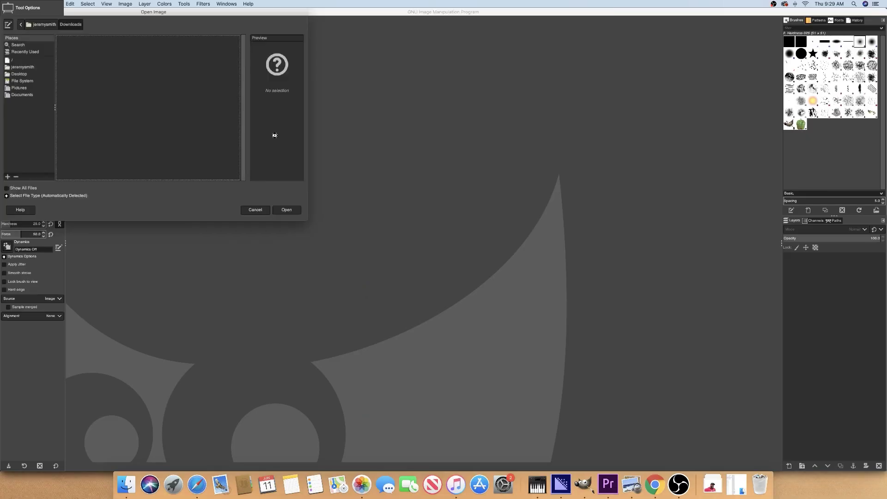
left_click(26, 68)
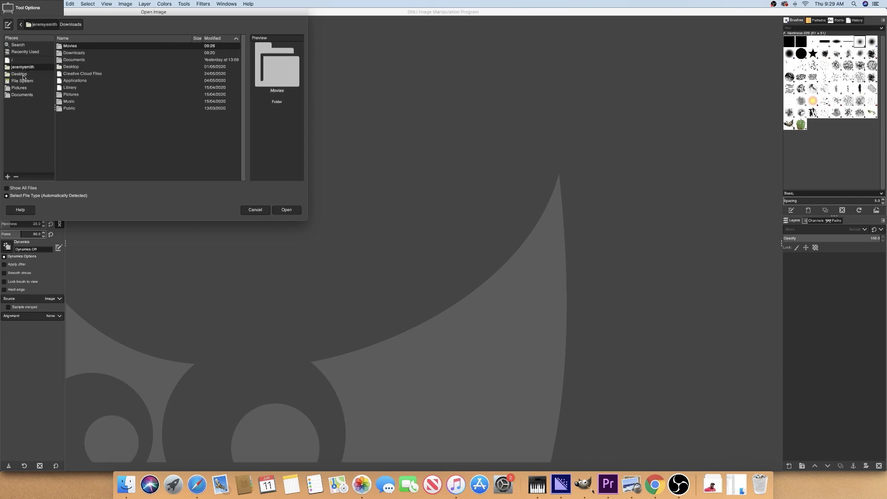
double_click(72, 60)
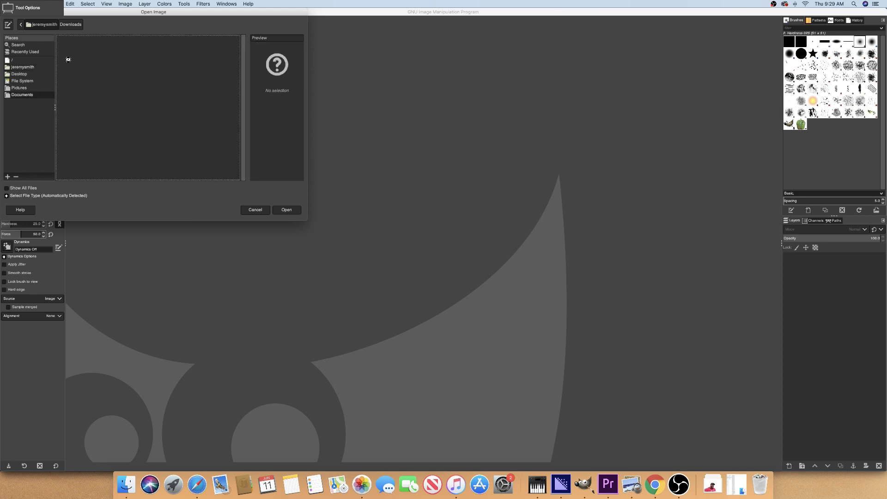
double_click(71, 46)
double_click(77, 53)
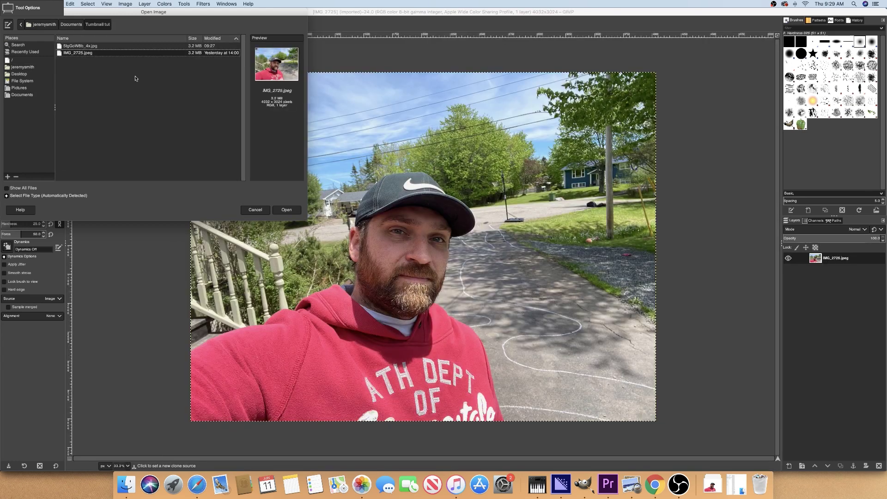
left_click(85, 47)
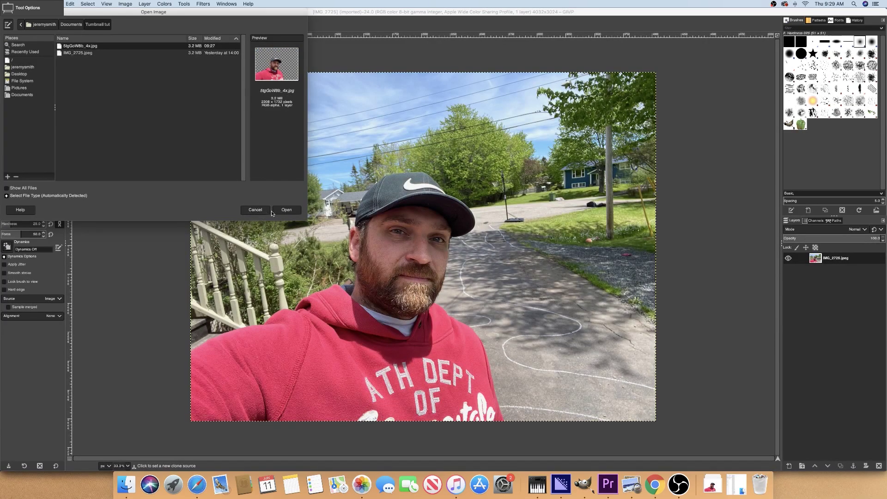
left_click(287, 211)
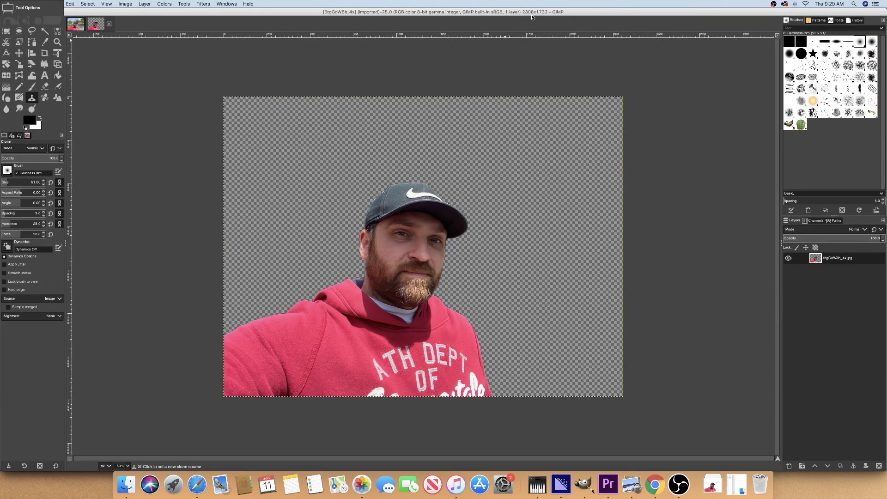
Scale the IMG_2725 photo from 4032×3024 down to 2308×1731 px.
left_click(81, 23)
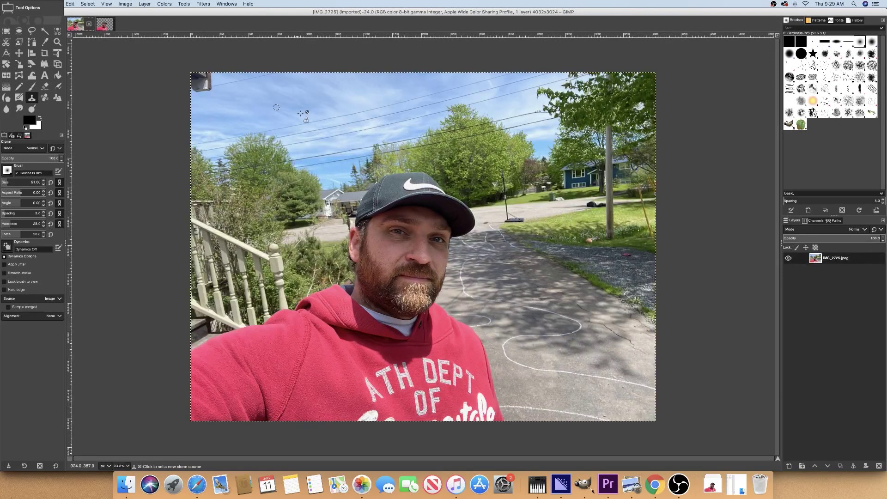
key("shift+ctrl+s")
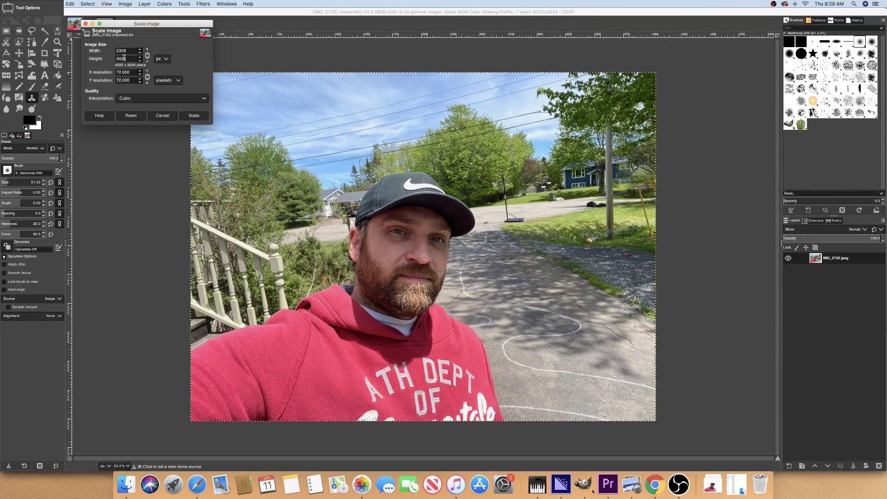
left_click(189, 117)
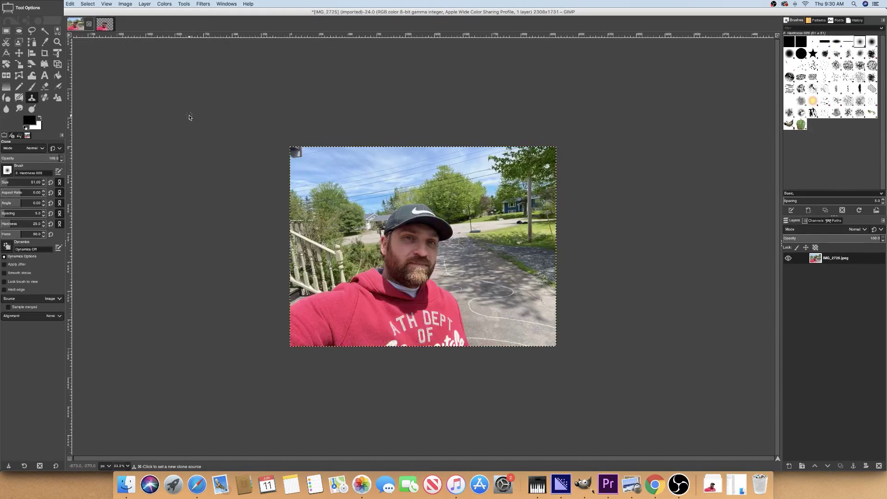
left_click(106, 25)
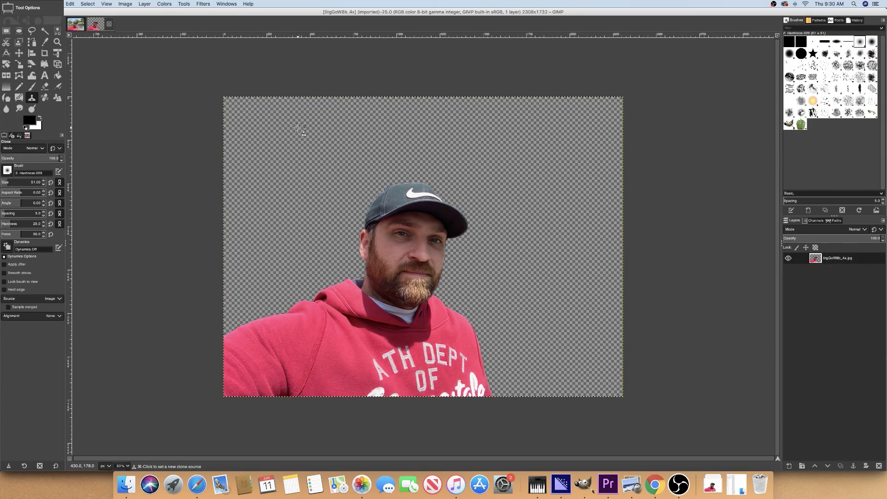
Fuzzy-select the transparent background, then invert it to select the person.
left_click(45, 31)
left_click(275, 172)
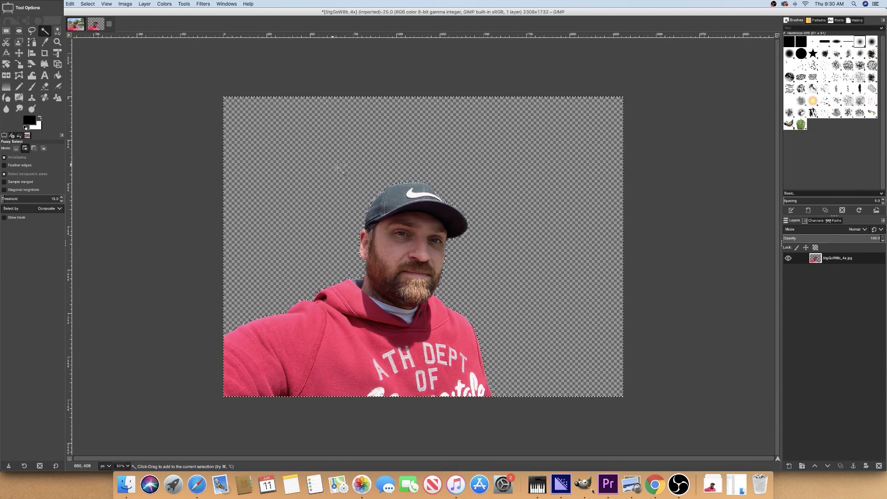
left_click(119, 3)
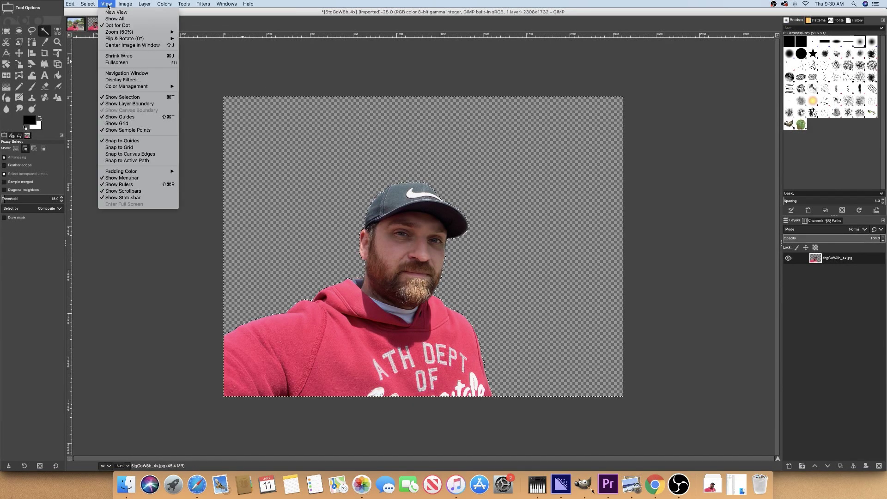
mouse_move(88, 4)
left_click(95, 26)
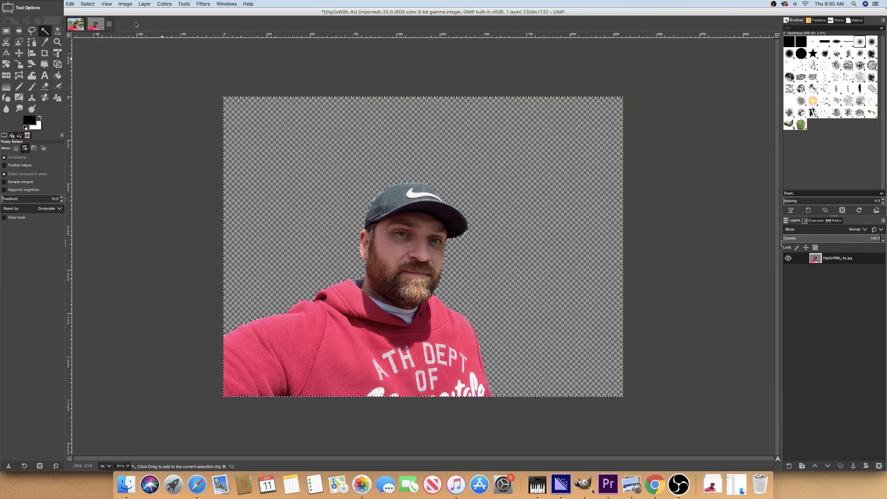
Shrink the person selection slightly and cut the person to the clipboard.
left_click(89, 4)
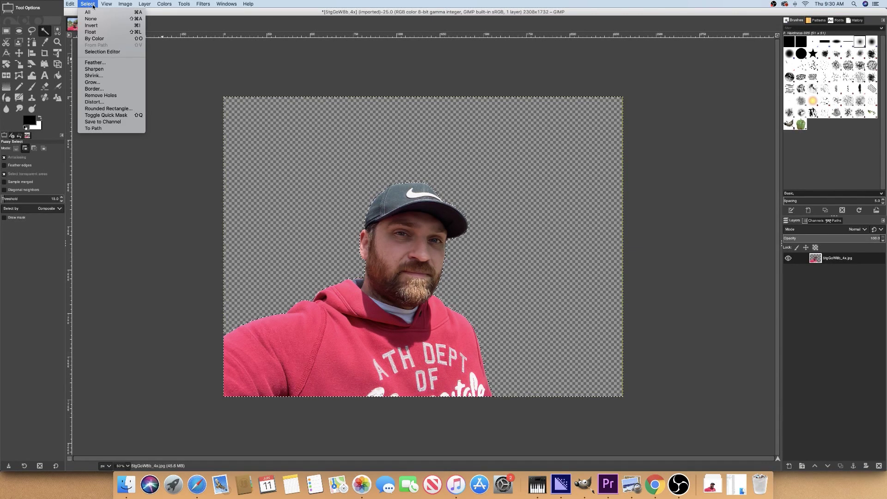
left_click(108, 76)
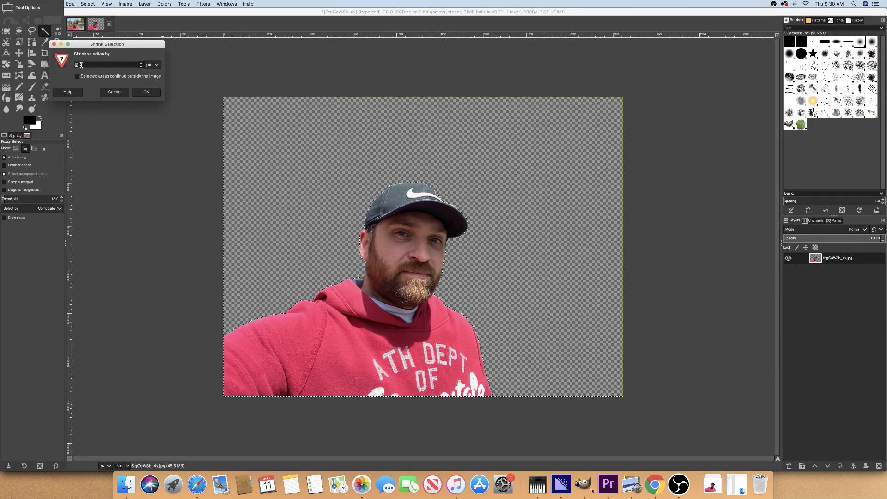
left_click(141, 92)
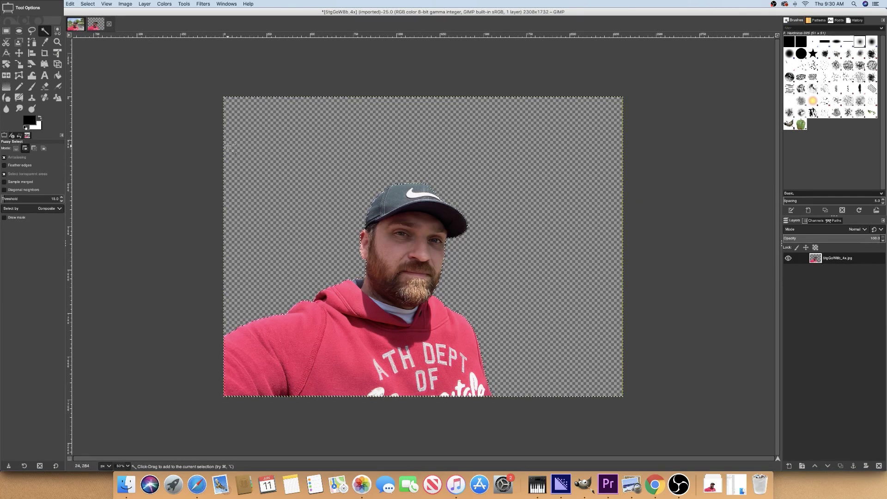
key("super+x")
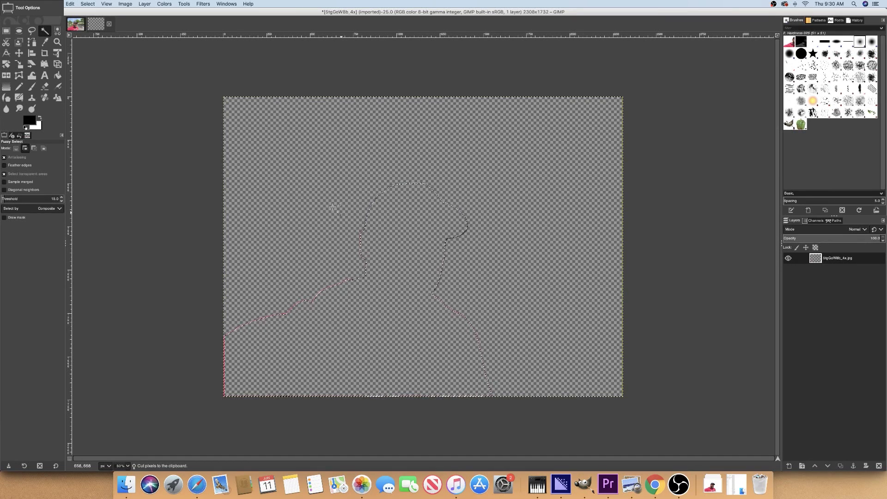
Add rectangles along the bottom and bottom-left edges to the selection; set white foreground.
left_click(6, 31)
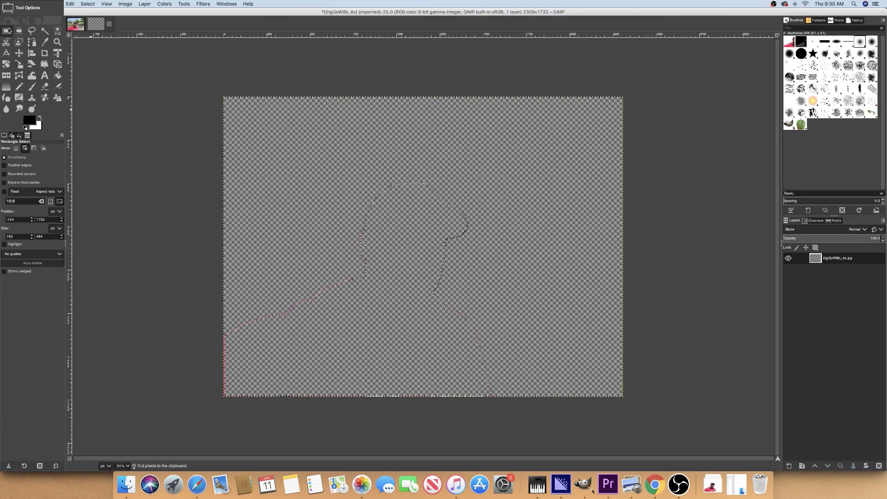
left_click(25, 148)
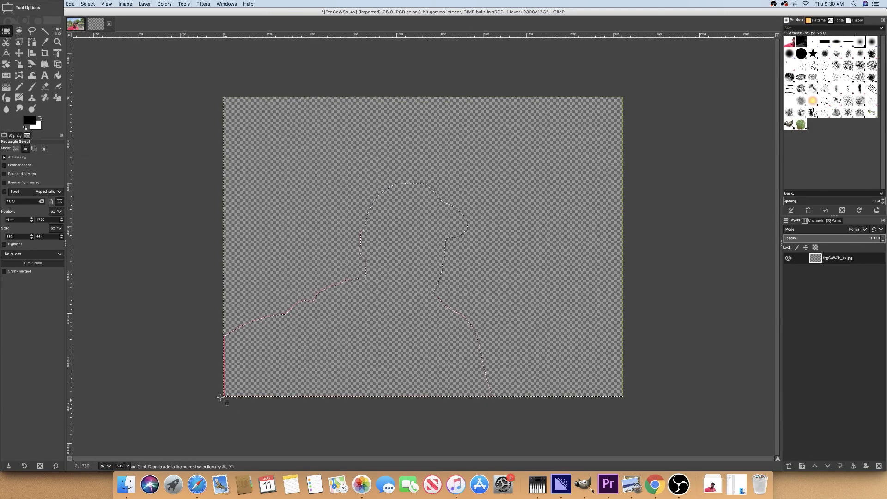
left_click_drag(205, 390, 490, 415)
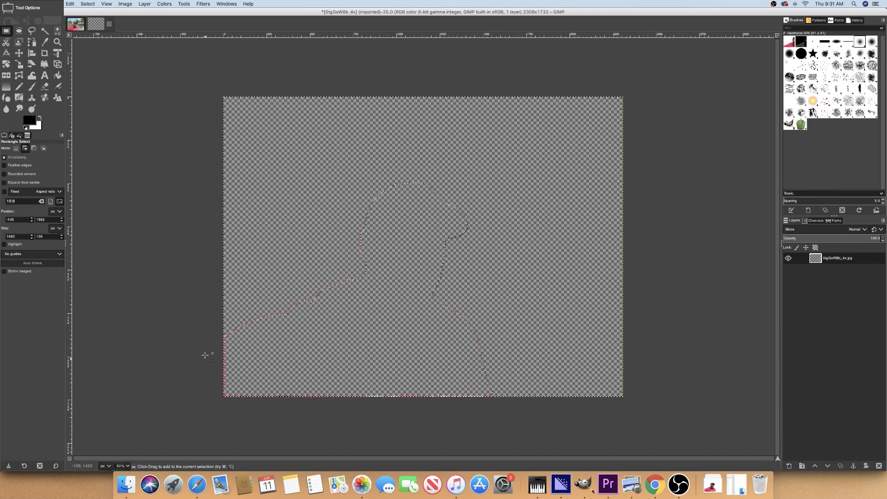
left_click_drag(229, 405, 202, 336)
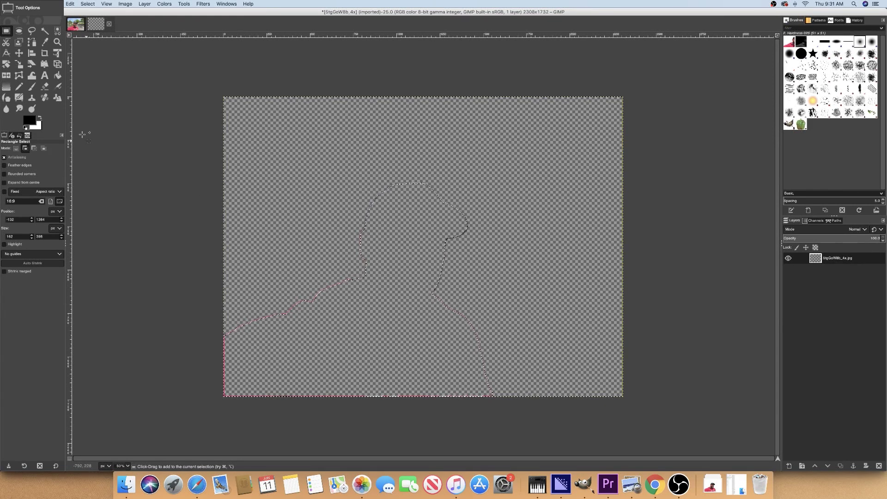
left_click(39, 118)
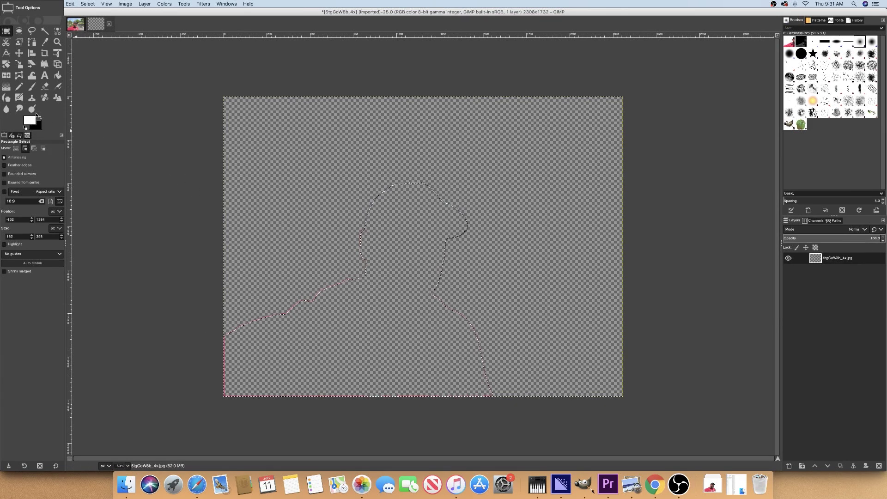
Bucket-fill the silhouette white, invert the selection, and make black the foreground colour.
left_click(58, 77)
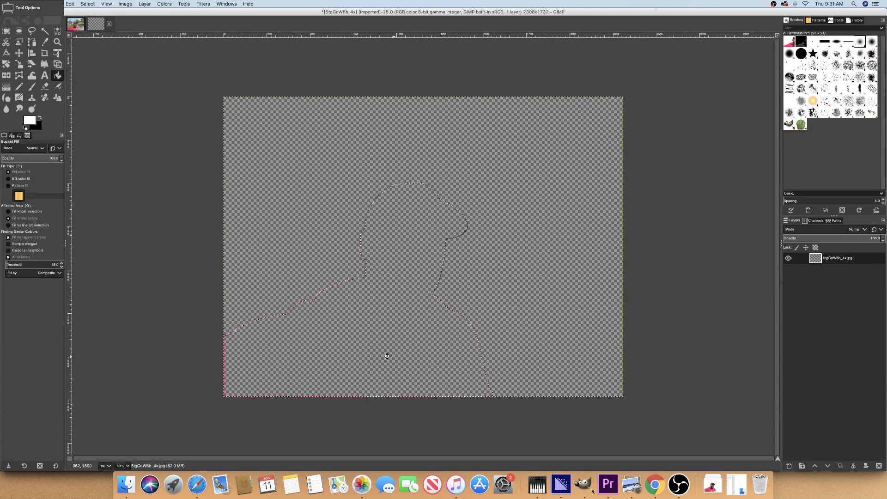
left_click(390, 357)
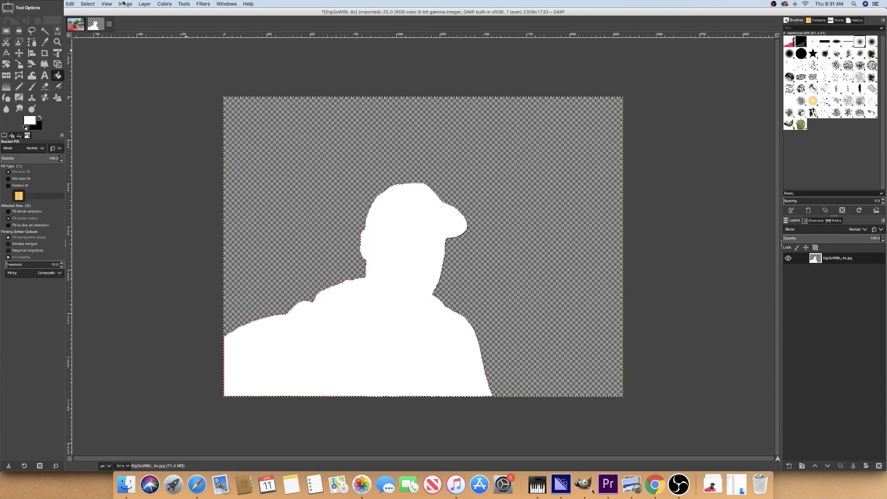
left_click(88, 4)
left_click(96, 25)
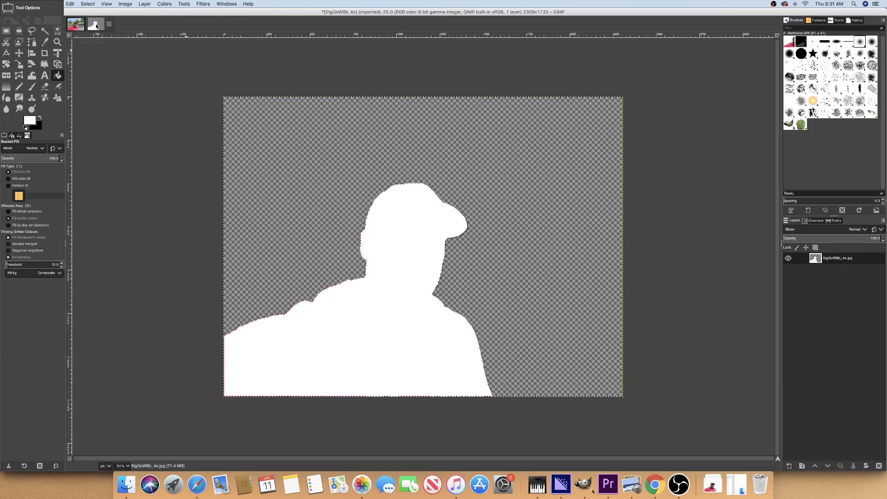
left_click(40, 116)
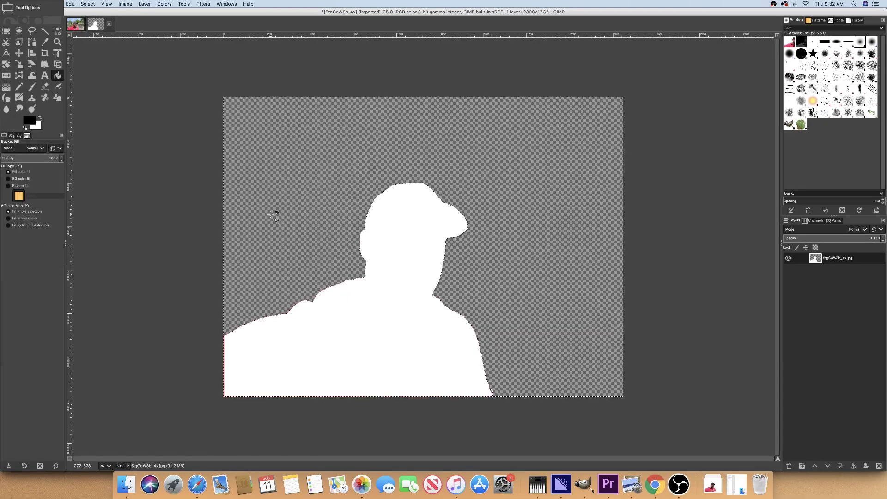
key("shift")
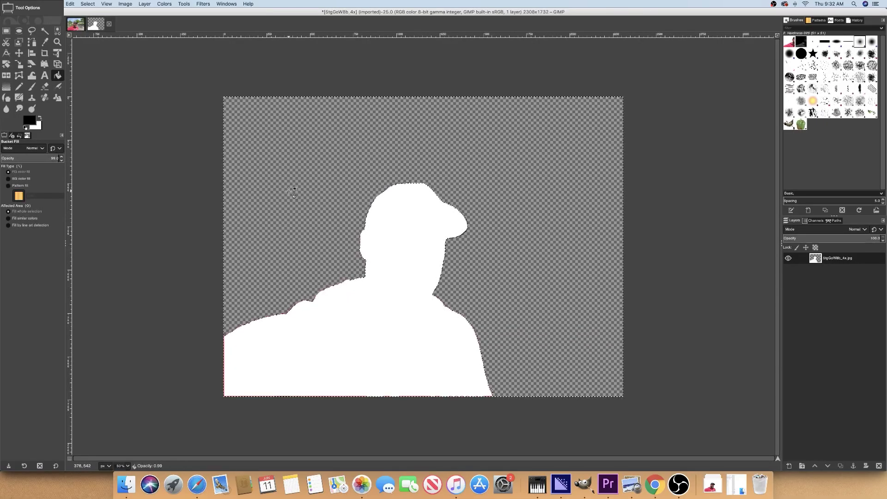
Fill the area around the silhouette black, then select all and copy the mask.
left_click(291, 194, "shift")
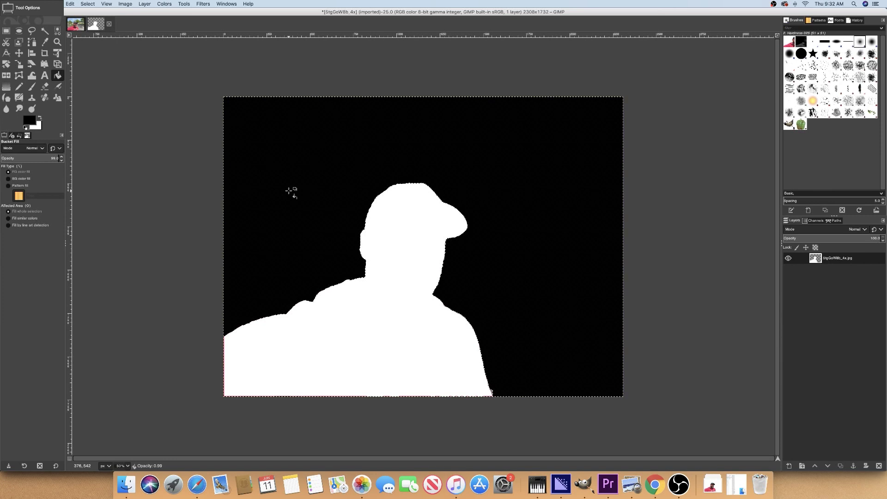
left_click(87, 4)
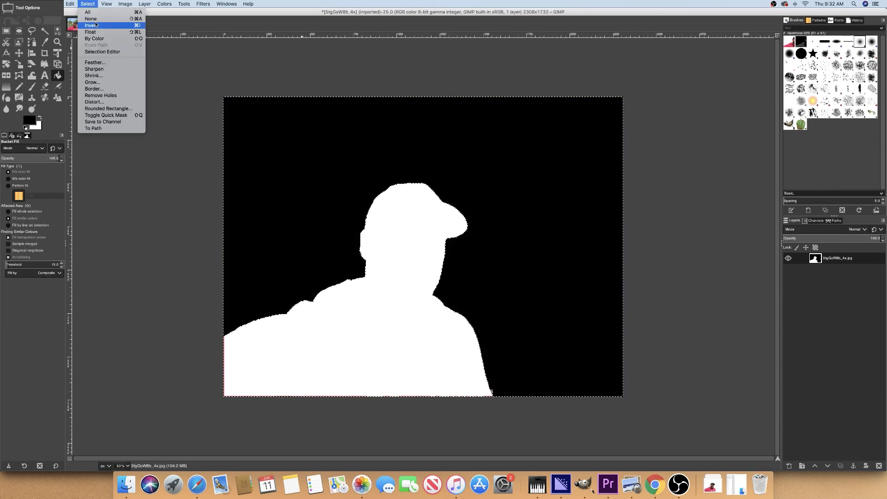
left_click(96, 20)
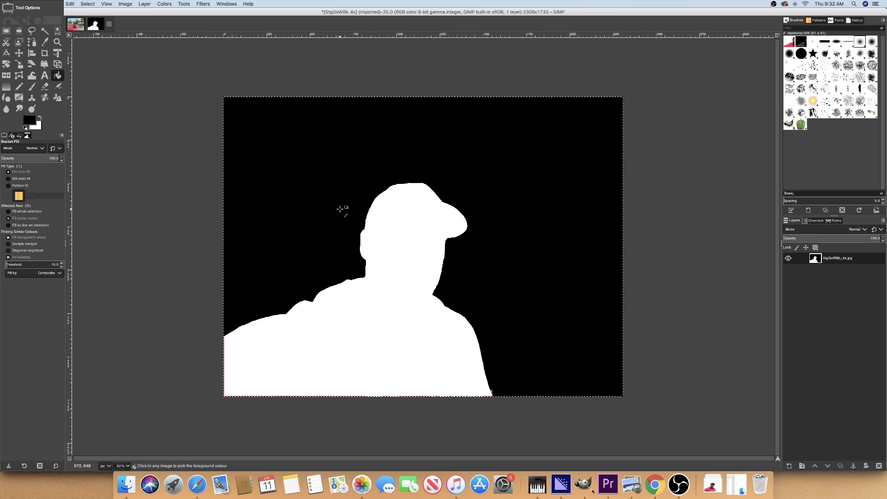
key("super+c")
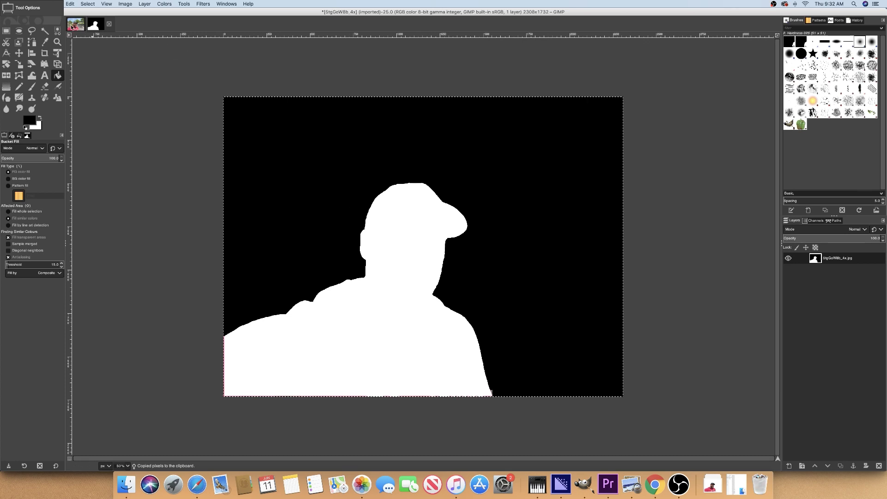
left_click(72, 26)
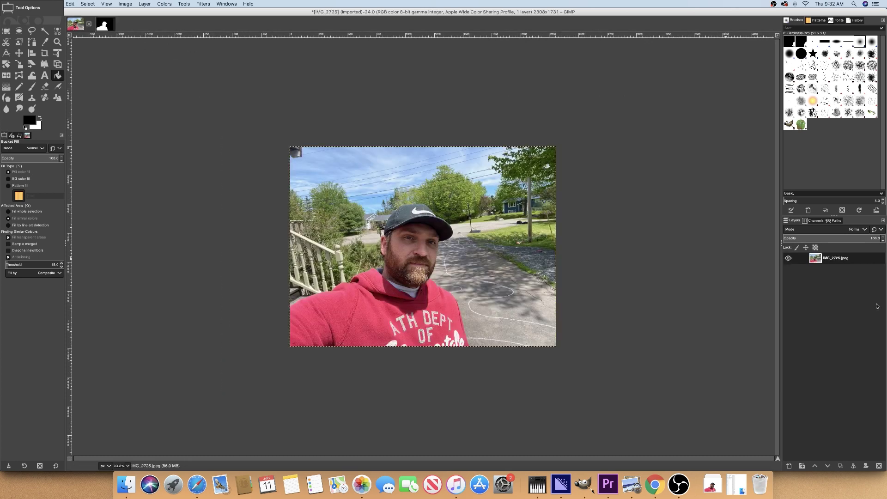
Duplicate the IMG_2725 layer and give the bottom original a 20.03 Gaussian Blur.
left_click(841, 465)
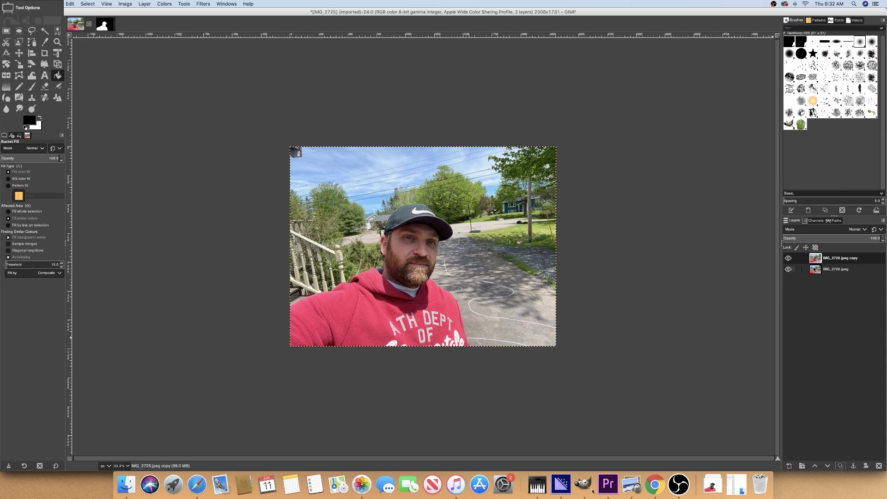
left_click(814, 269)
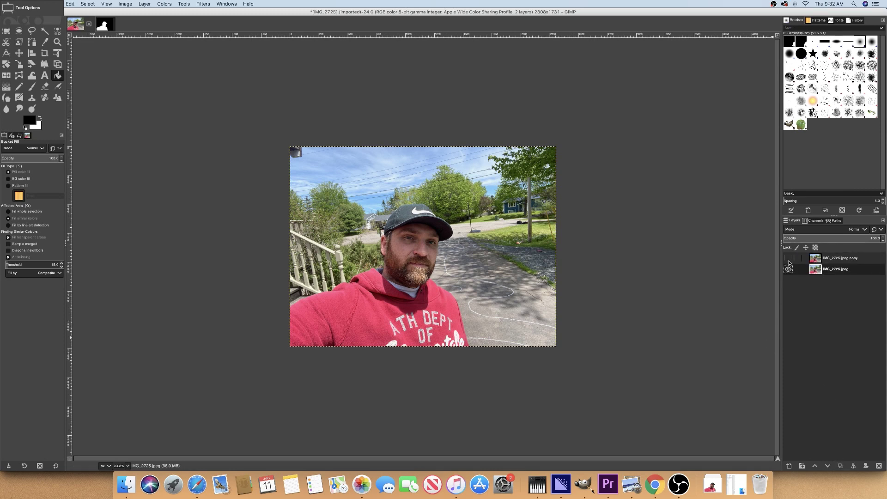
left_click(203, 4)
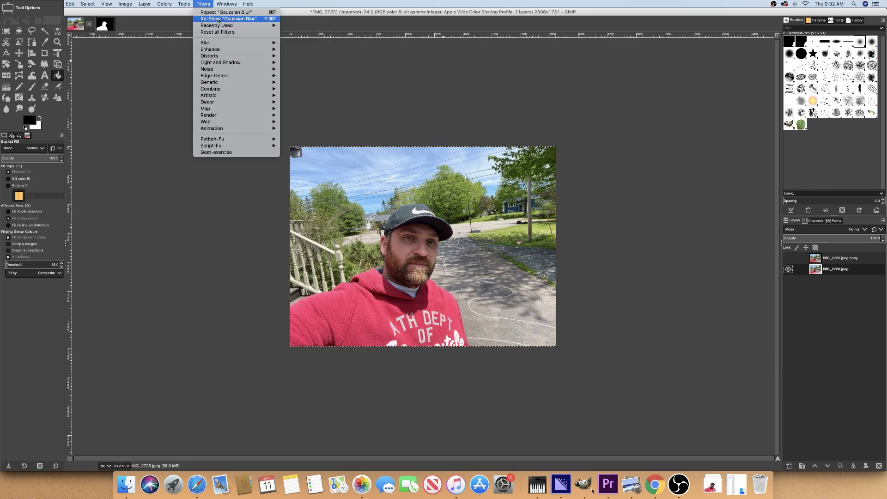
mouse_move(216, 43)
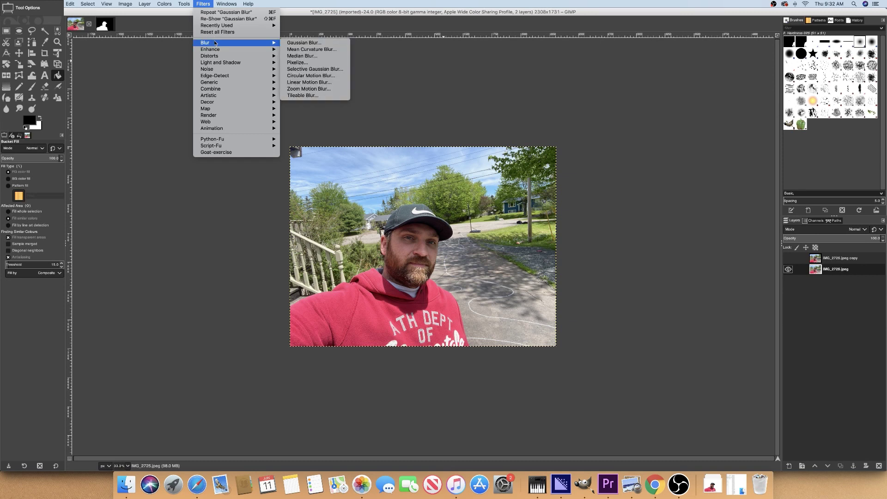
left_click(301, 44)
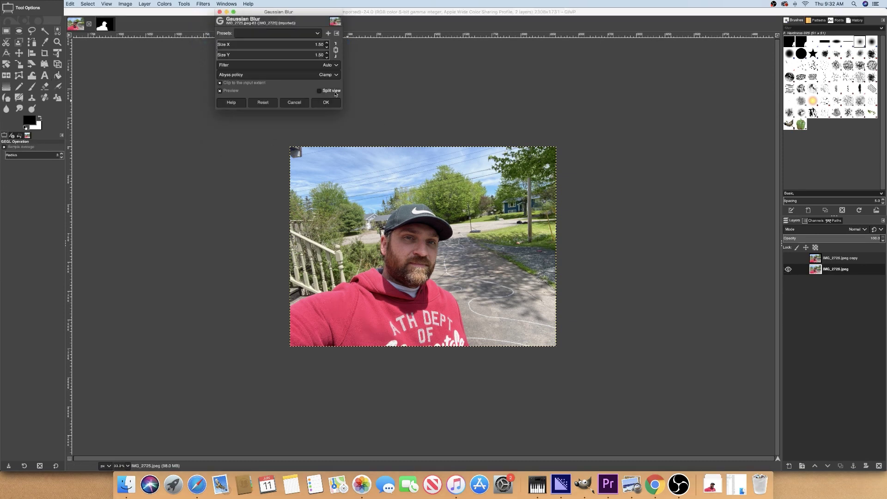
left_click_drag(220, 45, 240, 45)
scroll(240, 45, "up", 5)
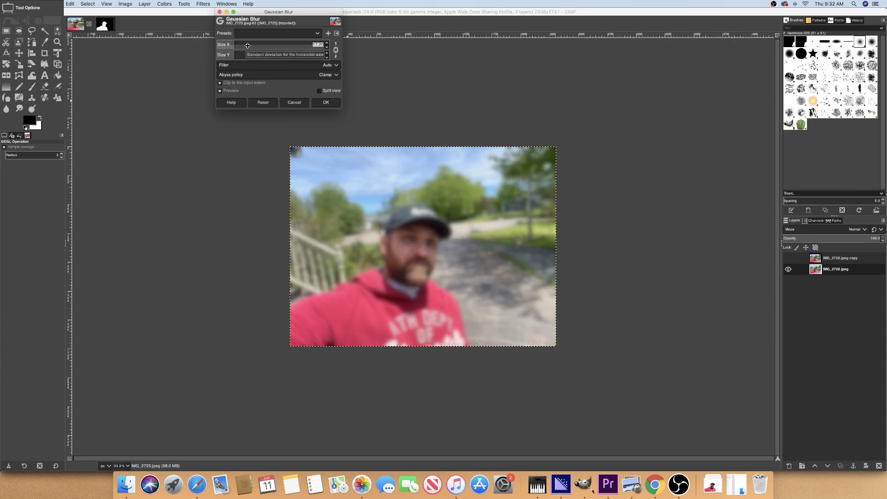
left_click_drag(245, 46, 248, 45)
scroll(235, 45, "up", 5)
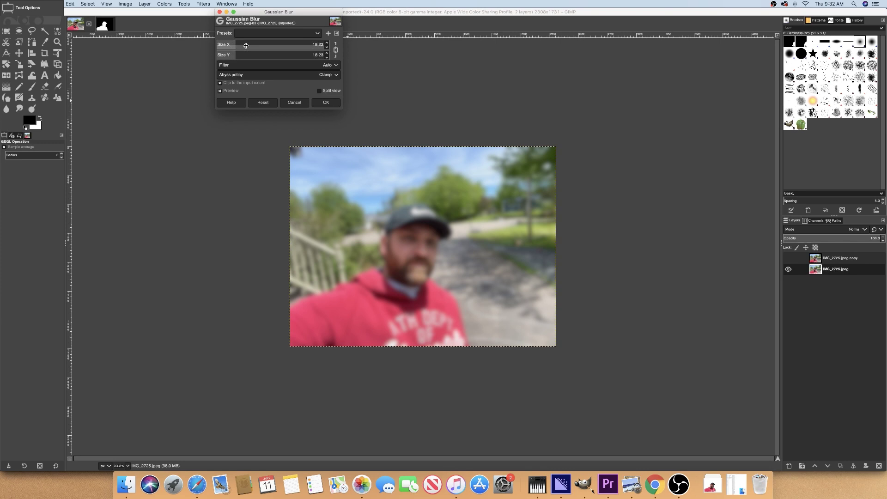
left_click(327, 103)
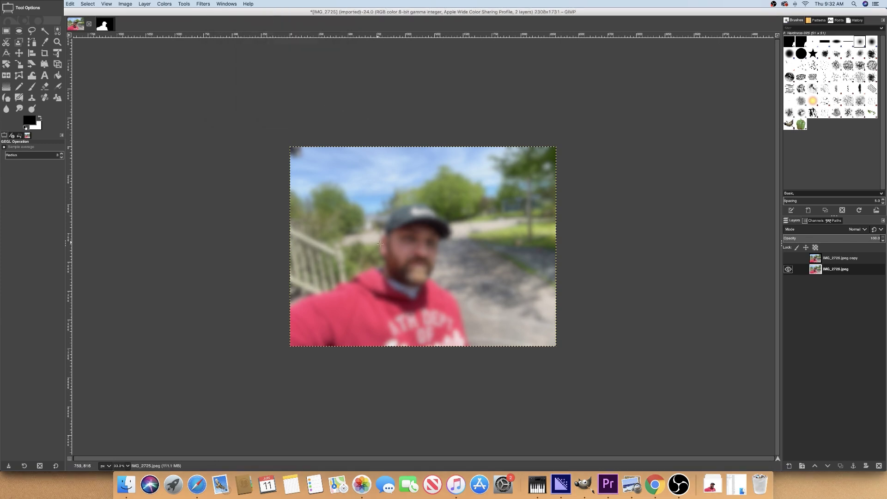
Add a white layer mask to the IMG_2725 copy layer and anchor the pasted silhouette into it.
left_click(788, 259)
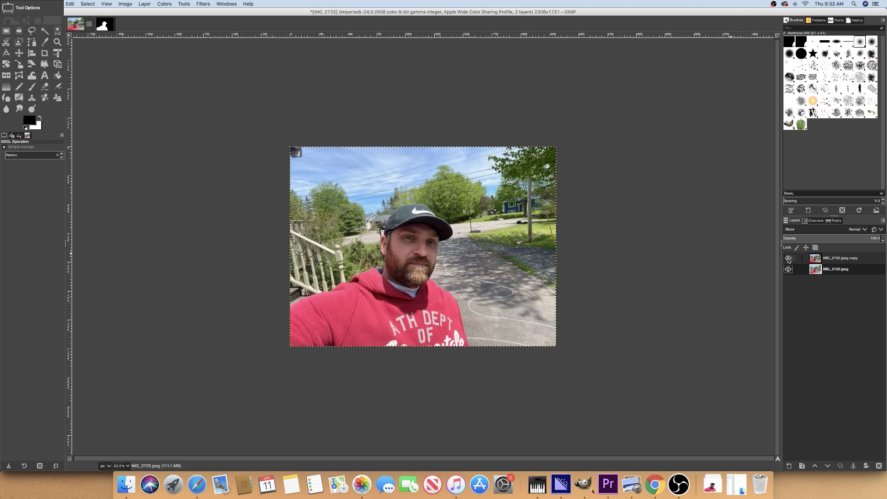
left_click(821, 261)
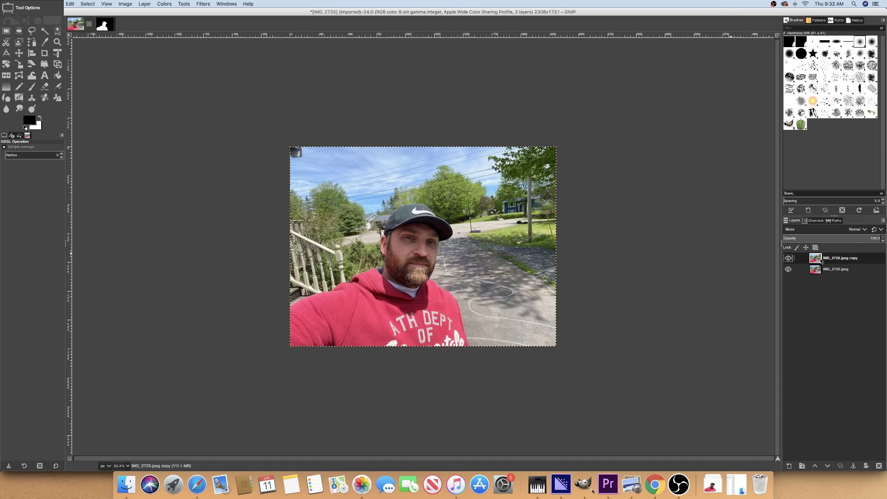
right_click(821, 261)
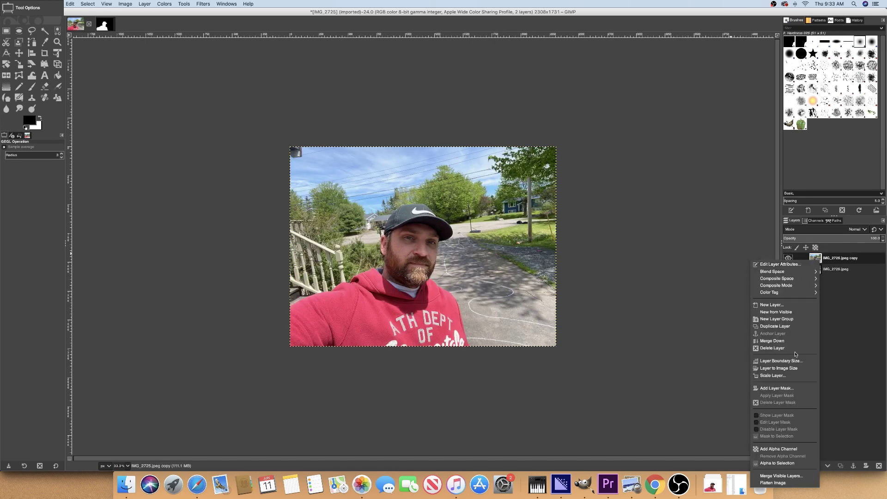
left_click(781, 388)
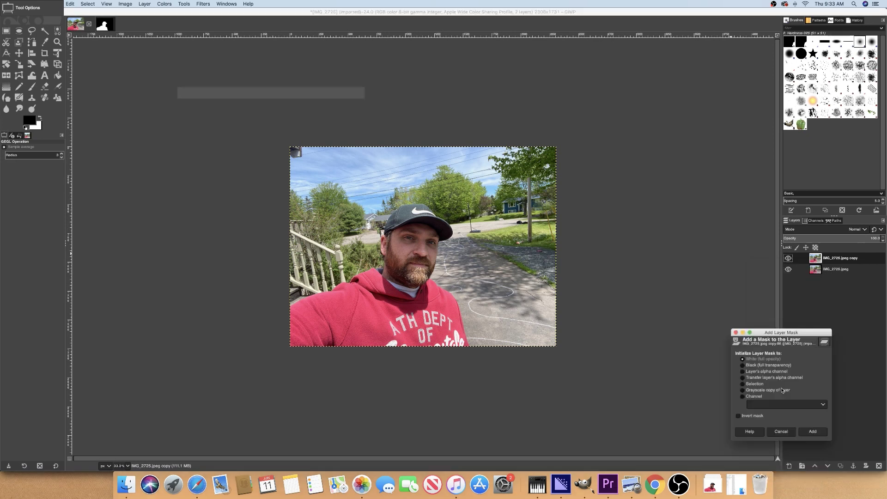
left_click(806, 430)
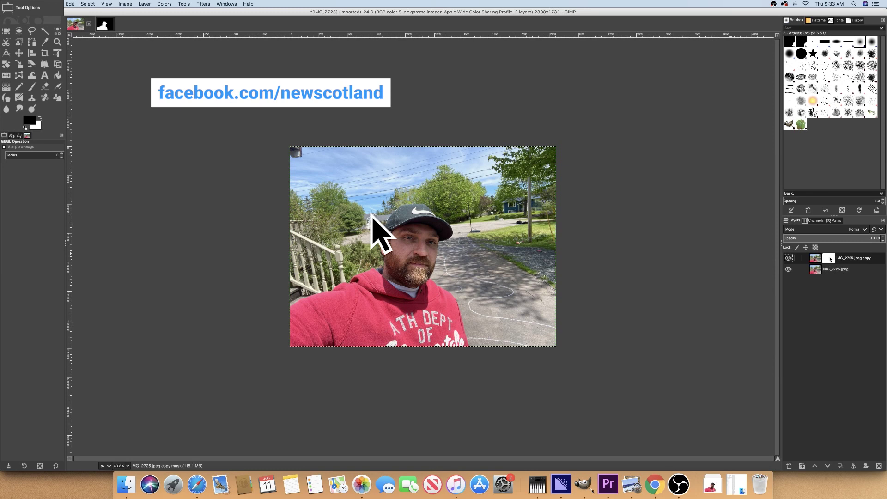
key("super+v")
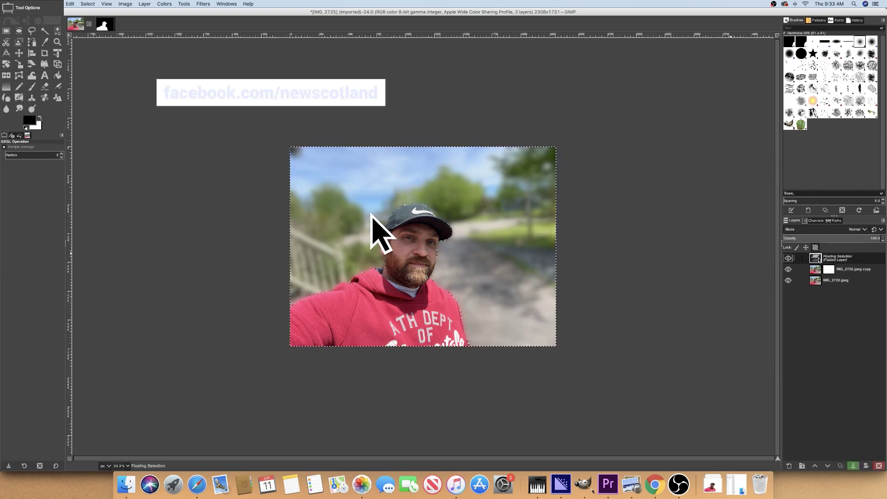
right_click(819, 261)
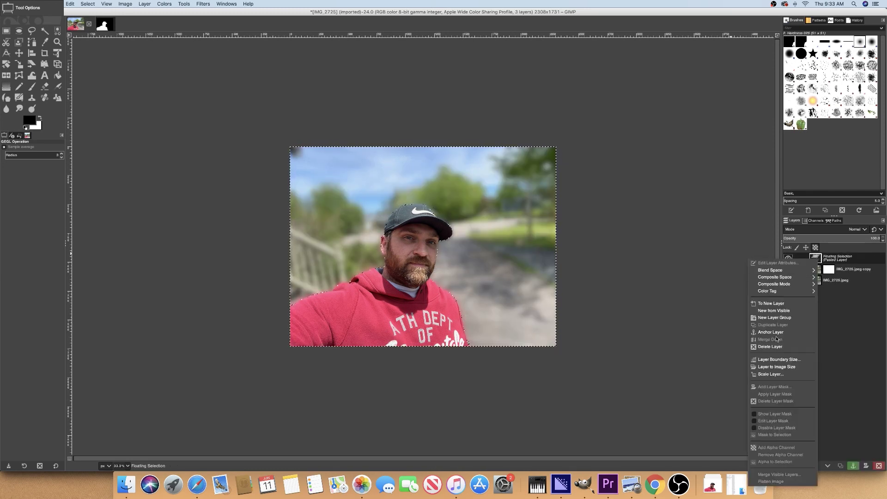
left_click(792, 332)
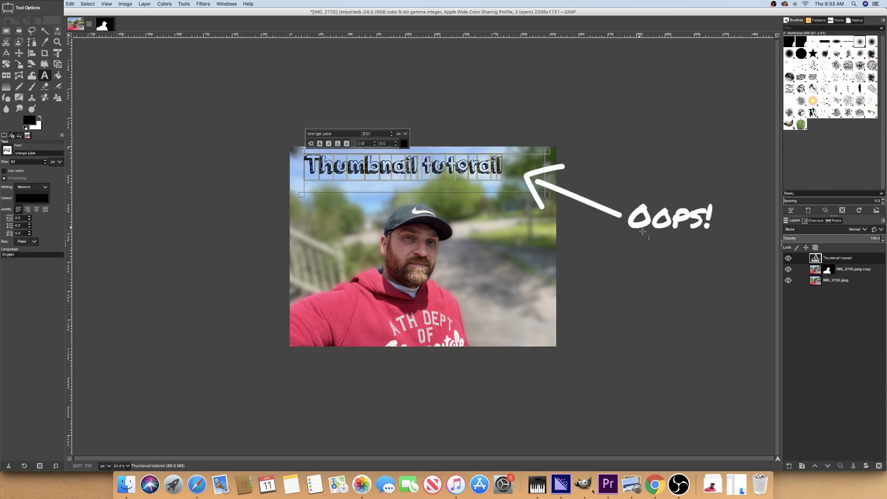
Finish the 'Thumbnail tutorail' title text across the top of the photo as its own layer.
left_click(642, 231)
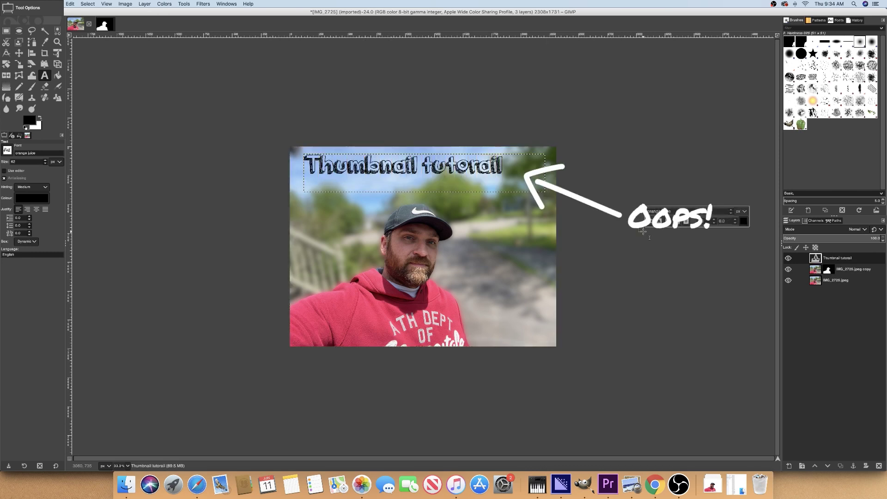